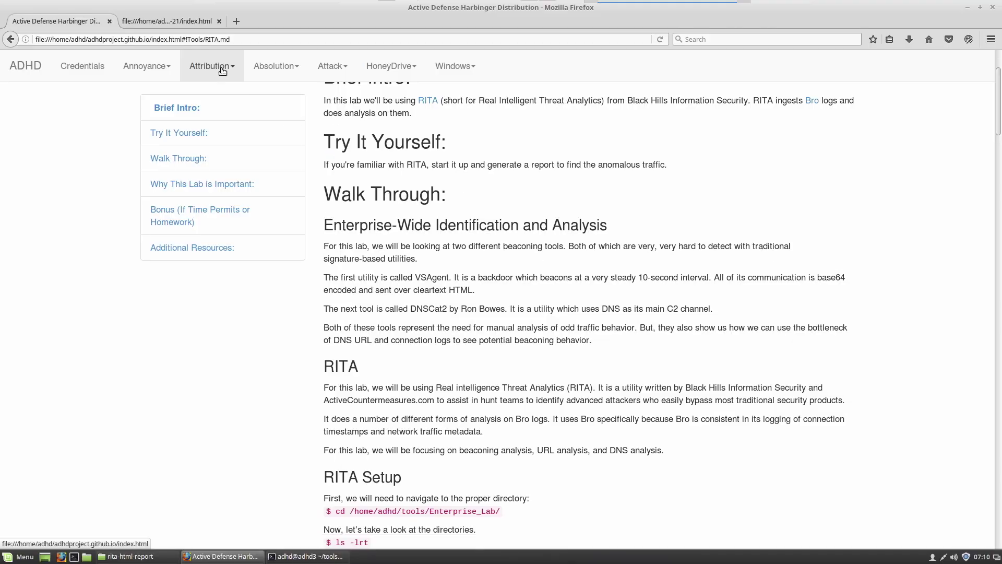
Close the browser window together with both of its open tabs
click(222, 70)
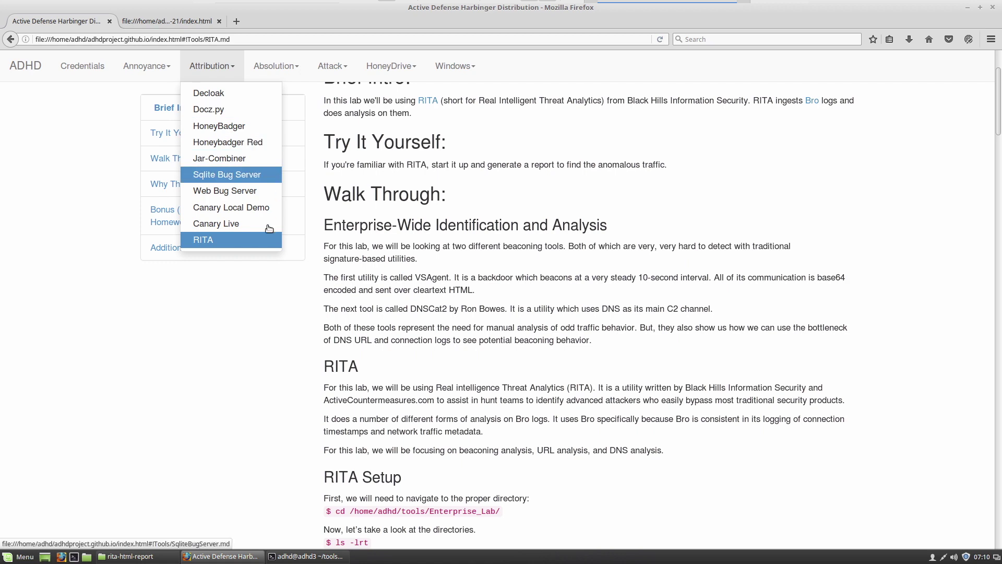
click(993, 7)
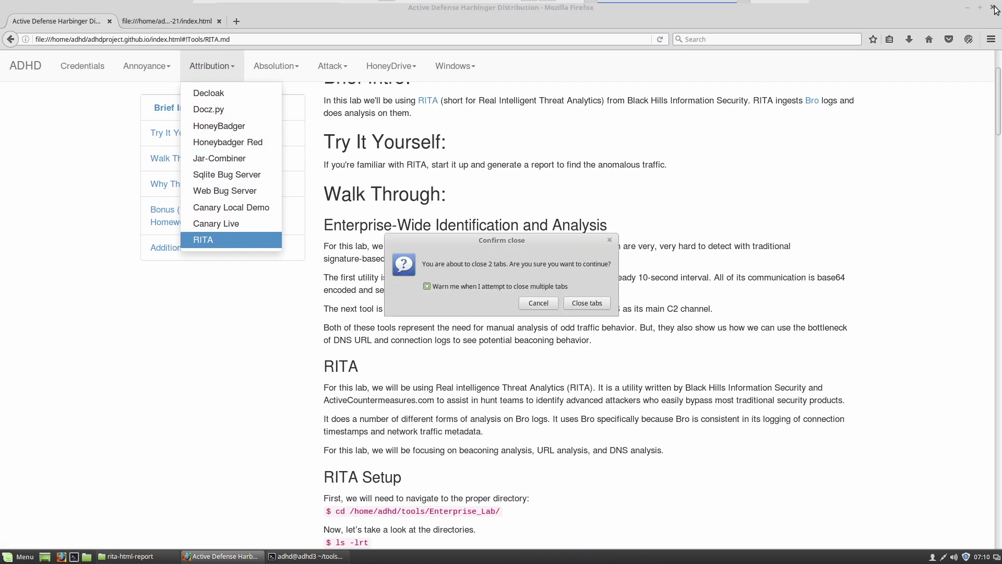
click(583, 303)
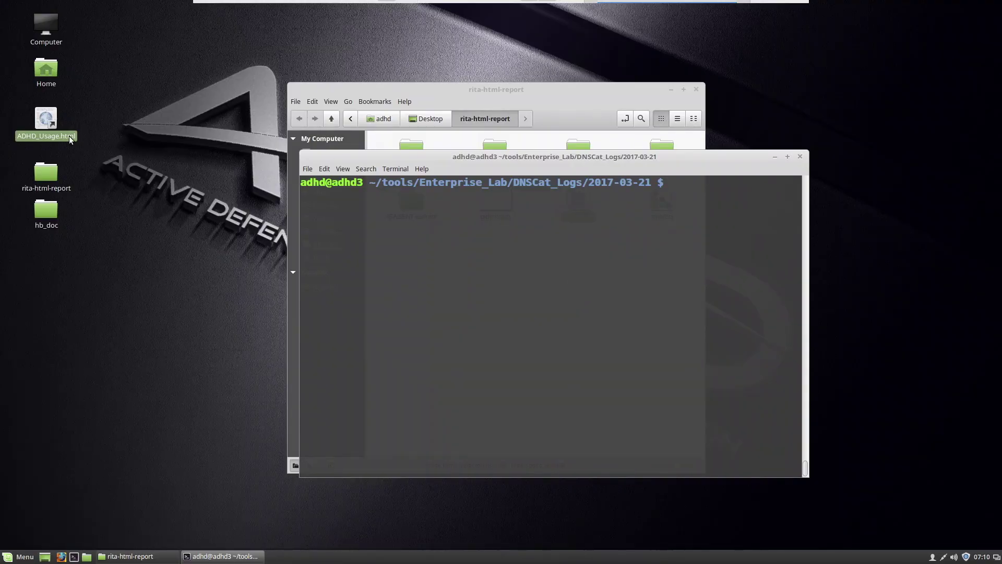
Open the ADHD_Usage.html document from the desktop and go to the RITA lab among the Attribution tools
click(47, 120)
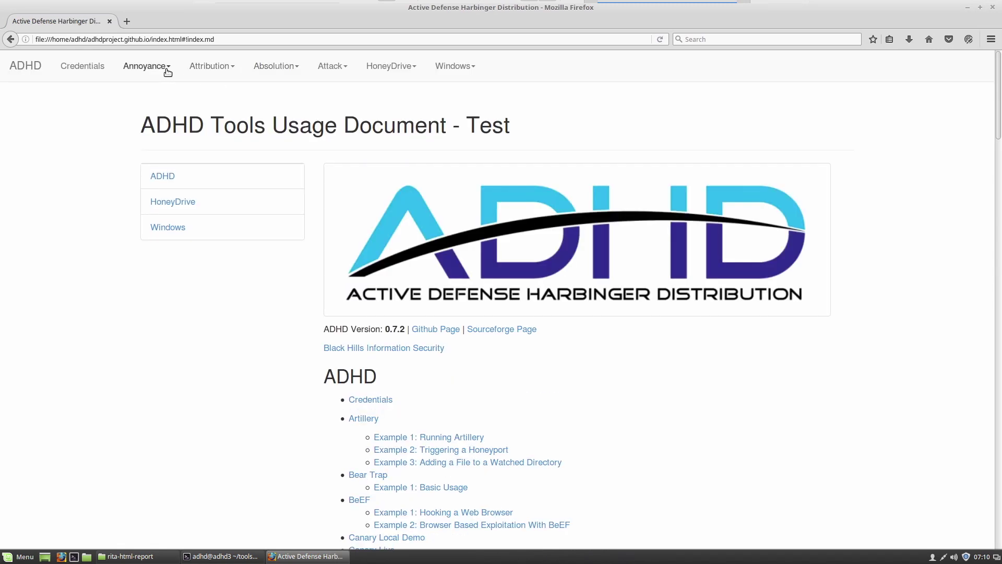
click(224, 76)
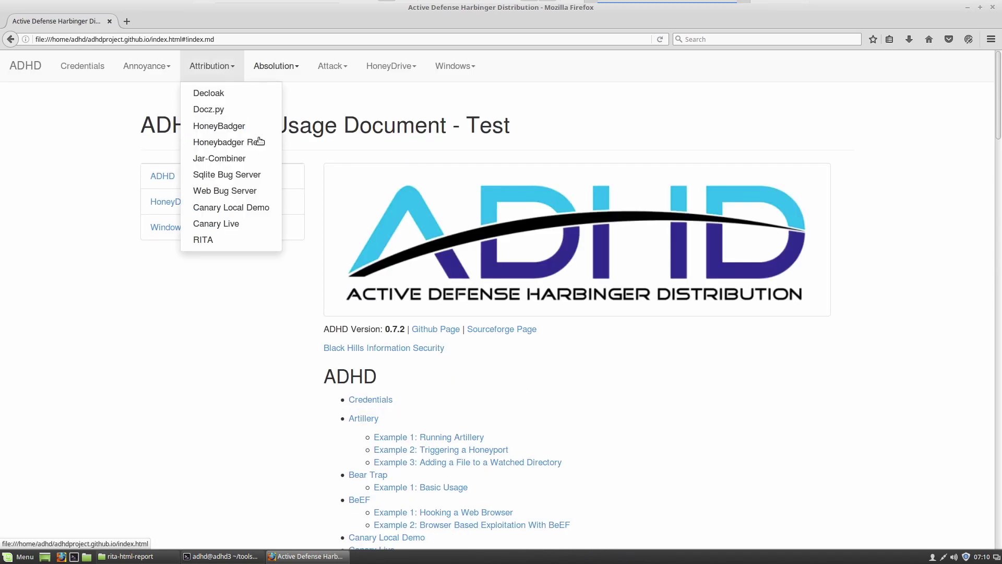
click(209, 241)
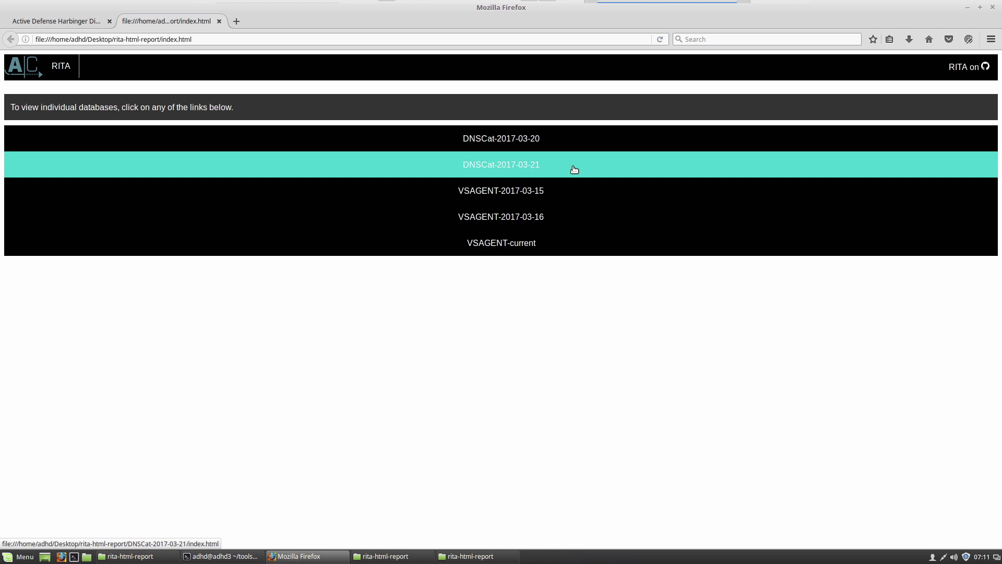
Open the DNSCat-2017-03-21 database in the RITA report and display its DNS results
click(574, 167)
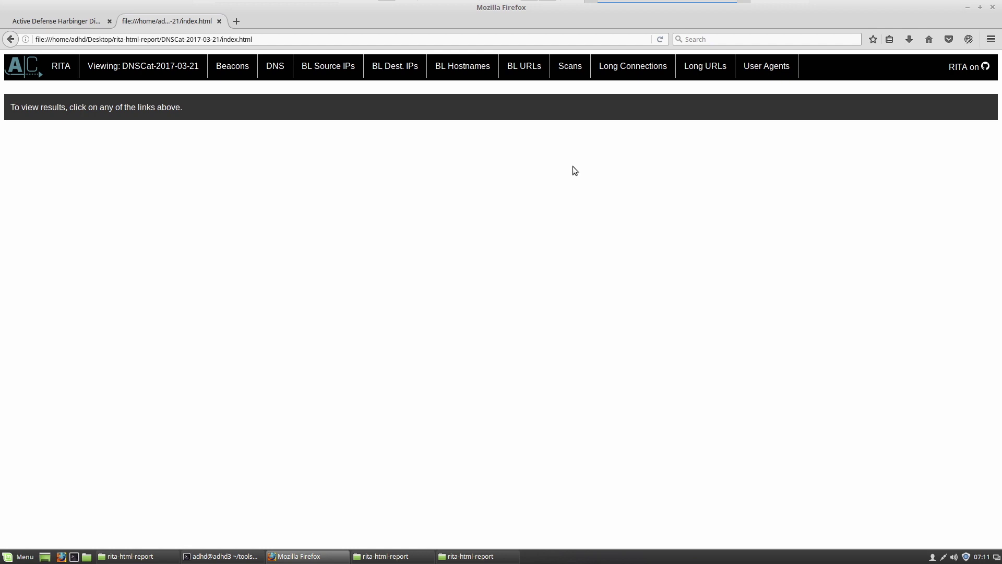
click(275, 72)
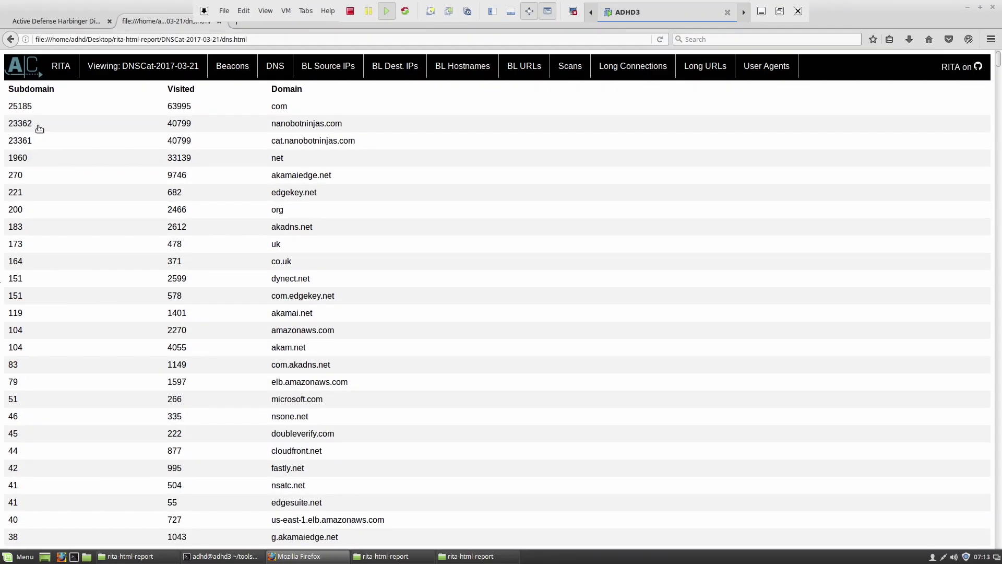
Switch to the terminal and move its window so the subdomain, visited and domain columns of the DNS report stay readable
key(alt+Tab)
key(alt+Tab)
key(alt+Tab)
key(alt+Tab)
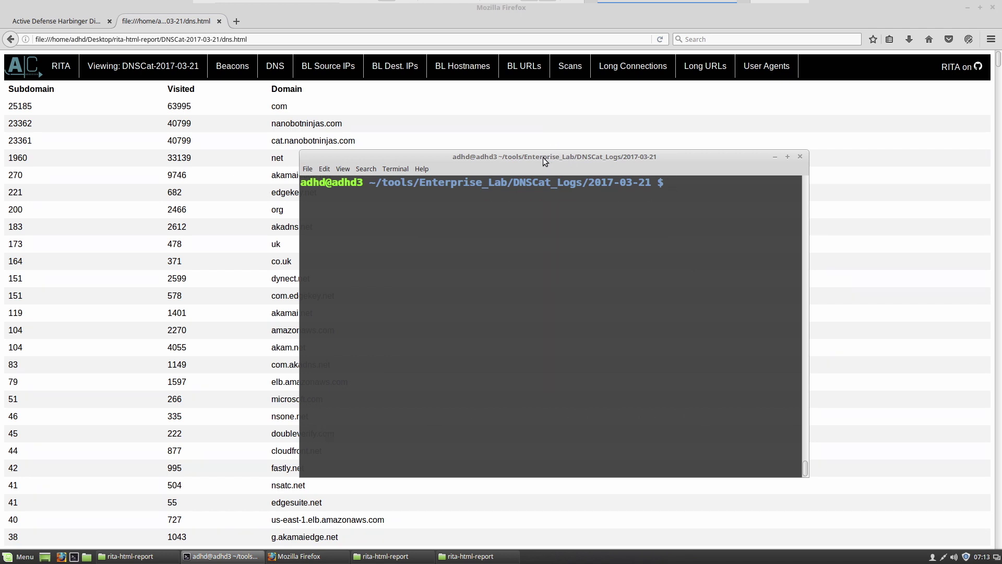
drag(548, 157, 618, 97)
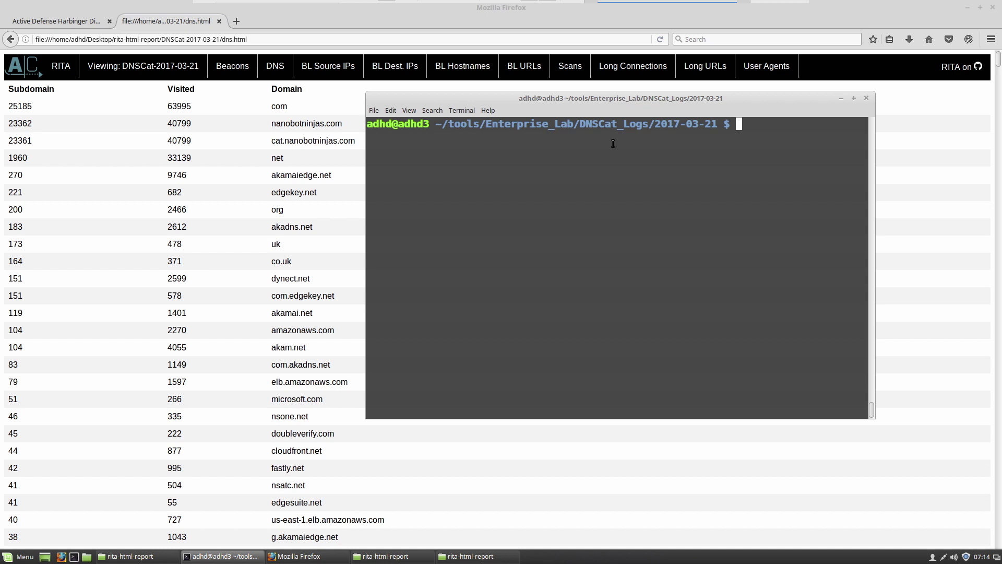
text(zgrep nanobot dns.*)
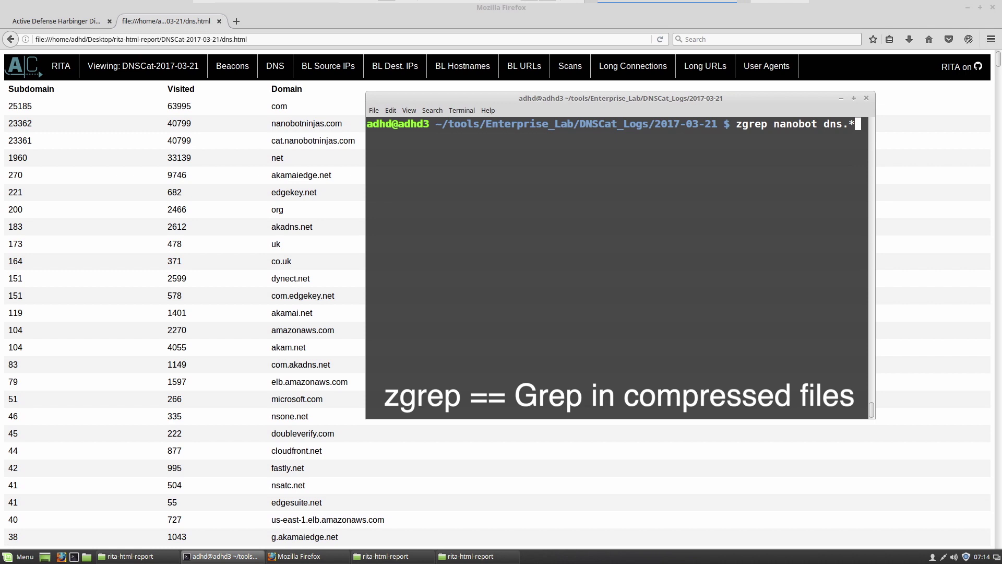
key(BackSpace)
key(BackSpace)
key(BackSpace)
key(BackSpace)
key(BackSpace)
key(BackSpace)
key(BackSpace)
key(BackSpace)
key(BackSpace)
key(BackSpace)
key(BackSpace)
key(BackSpace)
key(BackSpace)
key(BackSpace)
key(BackSpace)
key(BackSpace)
key(BackSpace)
key(BackSpace)
key(BackSpace)
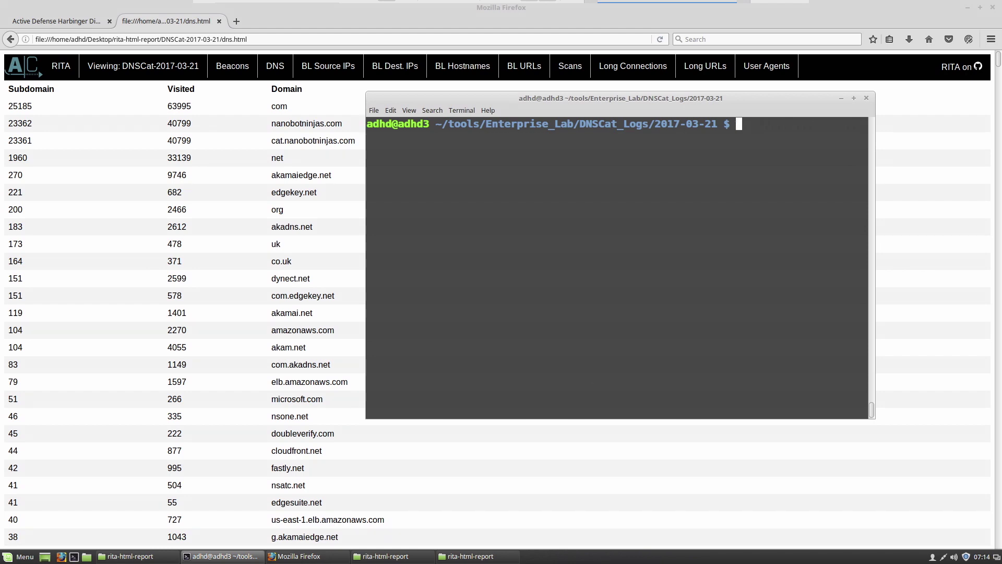
List the compressed log files in the 2017-03-21 DNSCat log directory and look through the dns entries
text(ls)
key(Return)
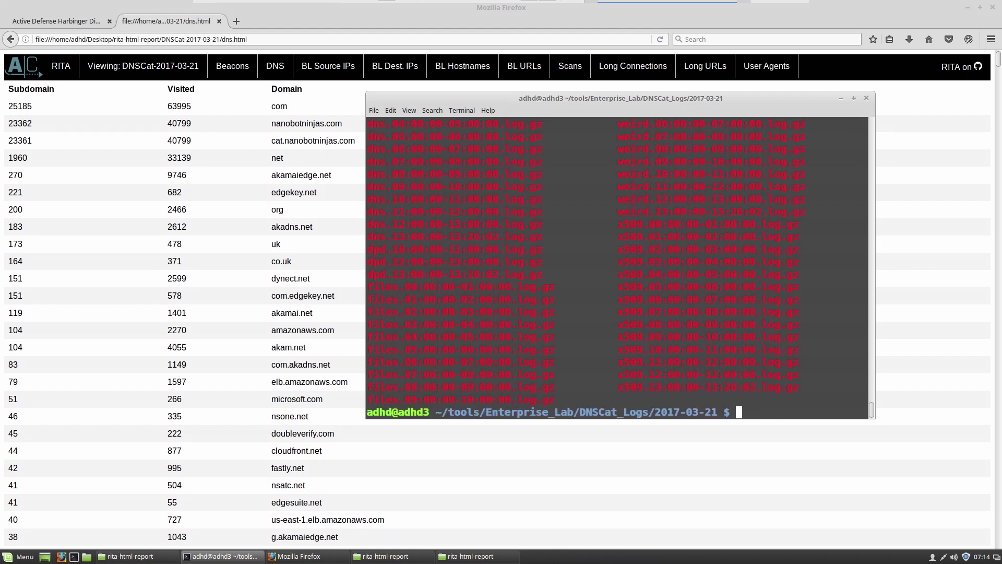
scroll(506, 186, up, 1)
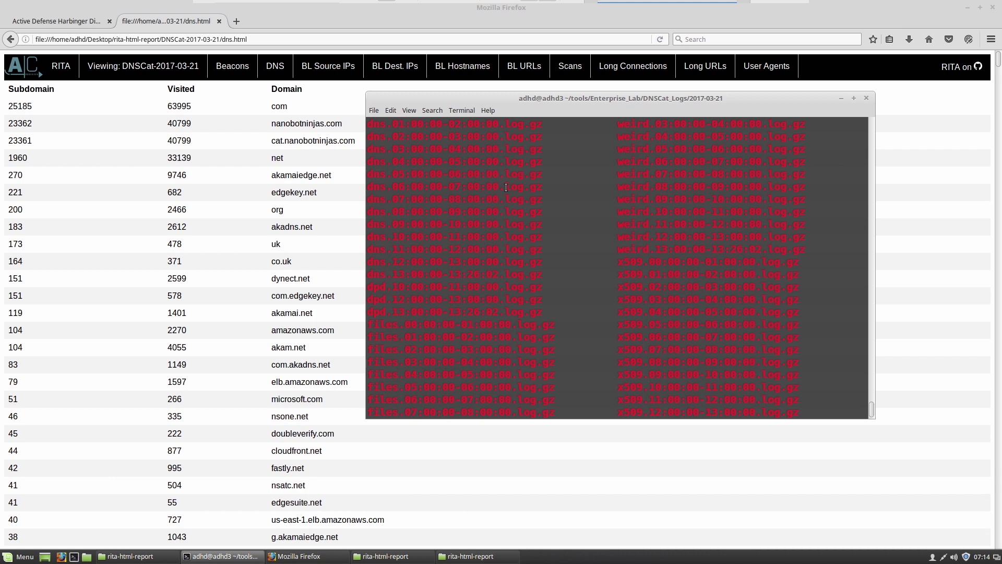
scroll(505, 187, down, 1)
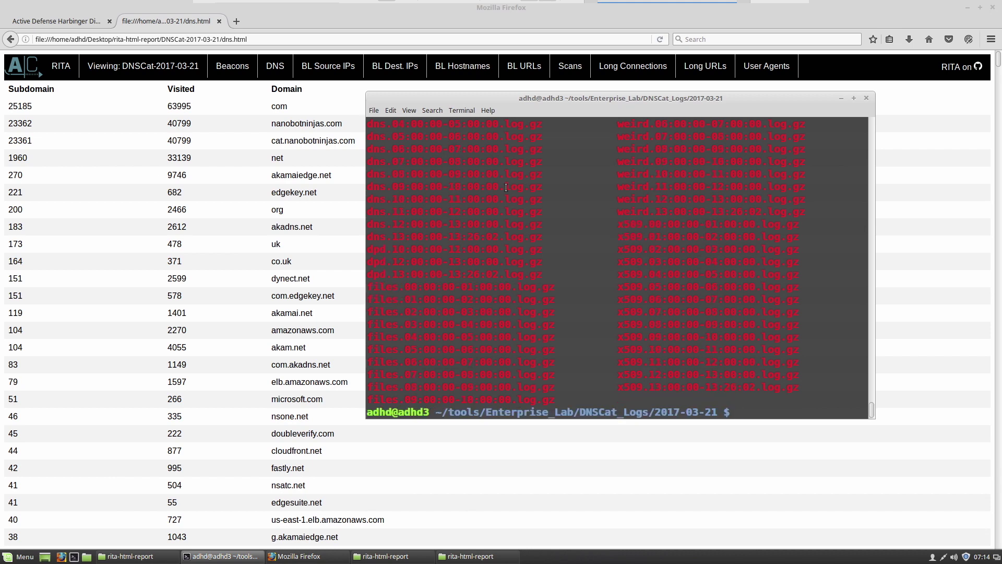
Clear the terminal, run "zgrep nanobot dns.*" to search the compressed DNS logs, and widen the terminal window slightly
key(ctrl+l)
text(ls)
key(Up)
key(Up)
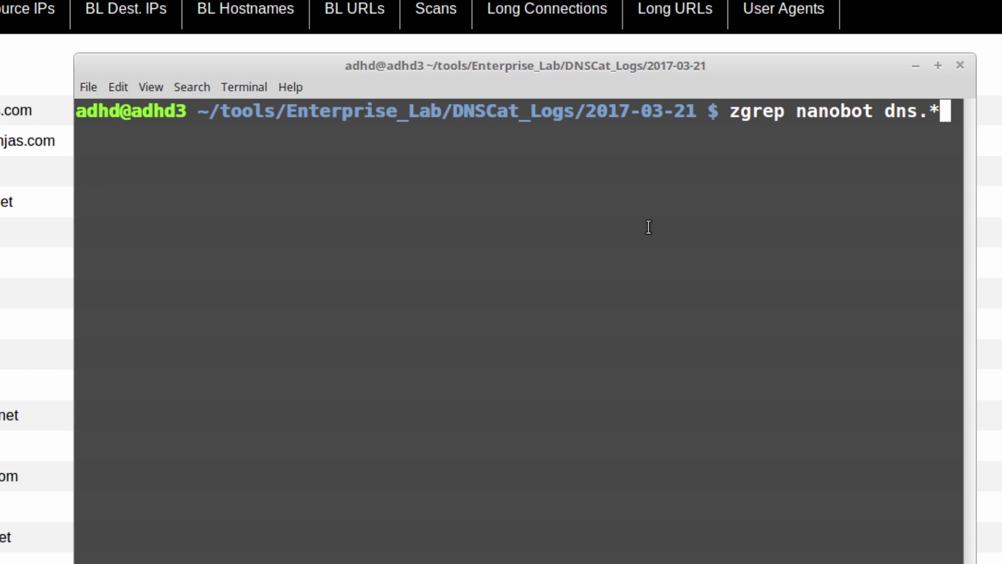
key(Return)
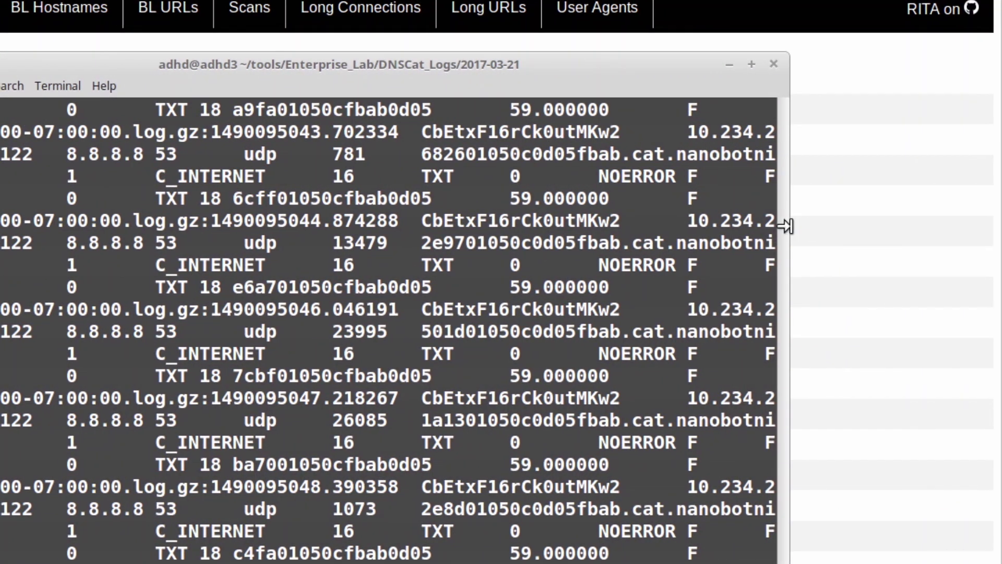
drag(785, 226, 923, 282)
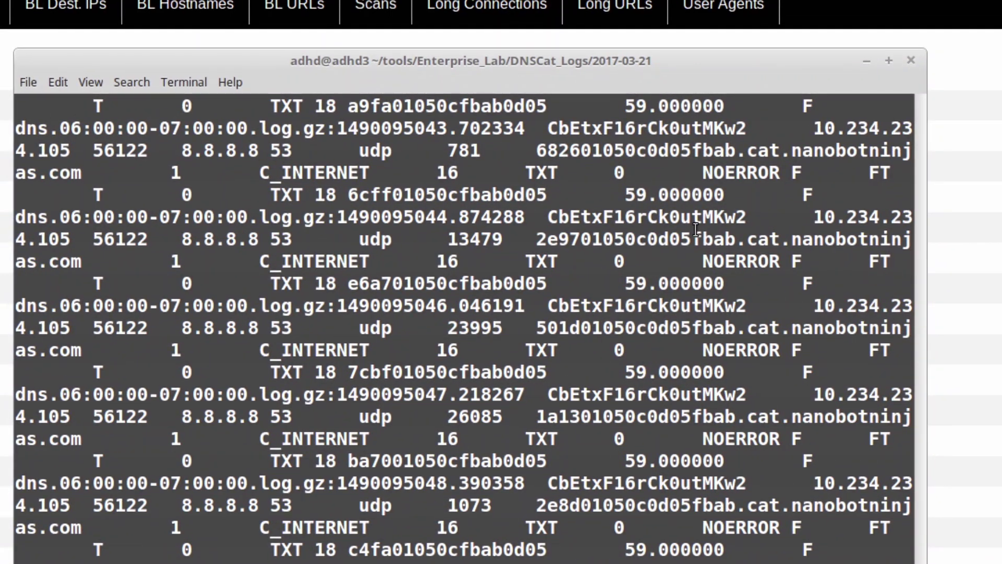
Highlight several queried cat.nanobotninjas.com hostnames and the 8.8.8.8 DNS server address in the zgrep output to examine them
double_click(696, 230)
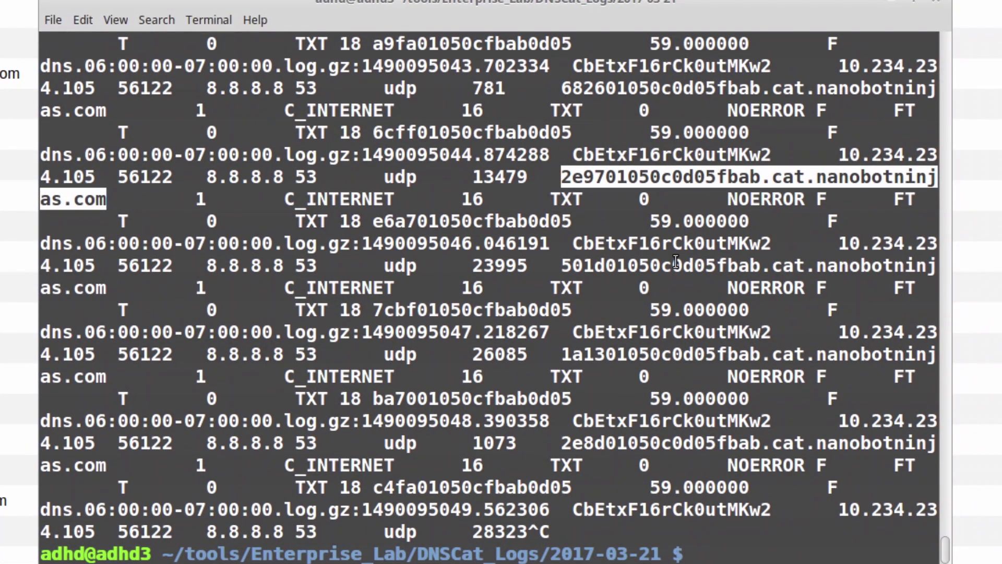
double_click(675, 258)
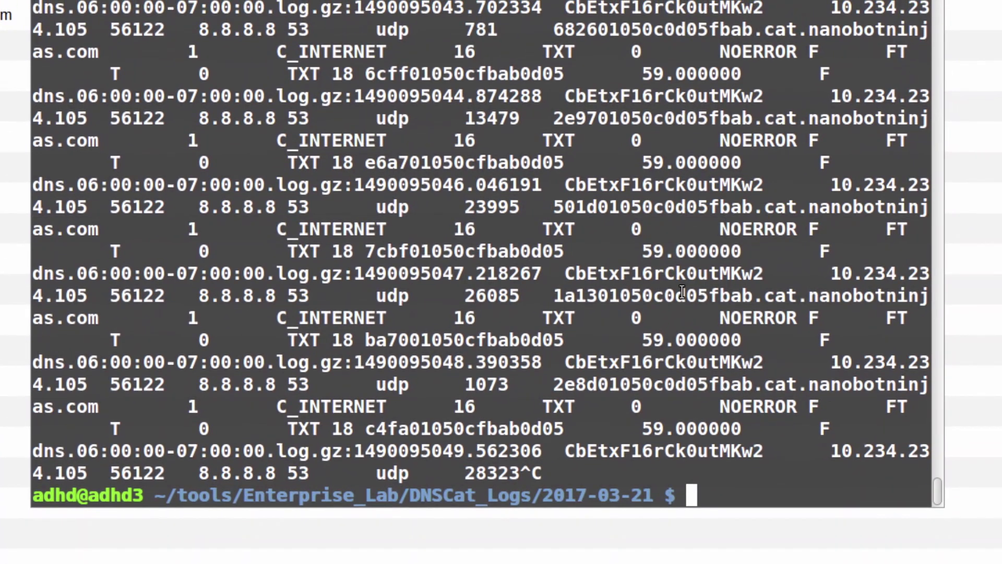
double_click(682, 307)
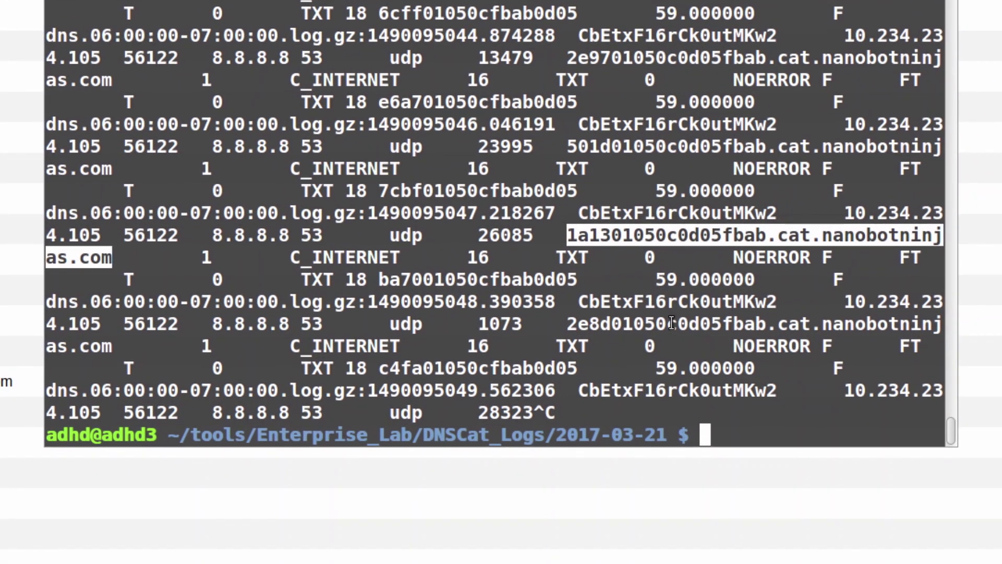
double_click(658, 383)
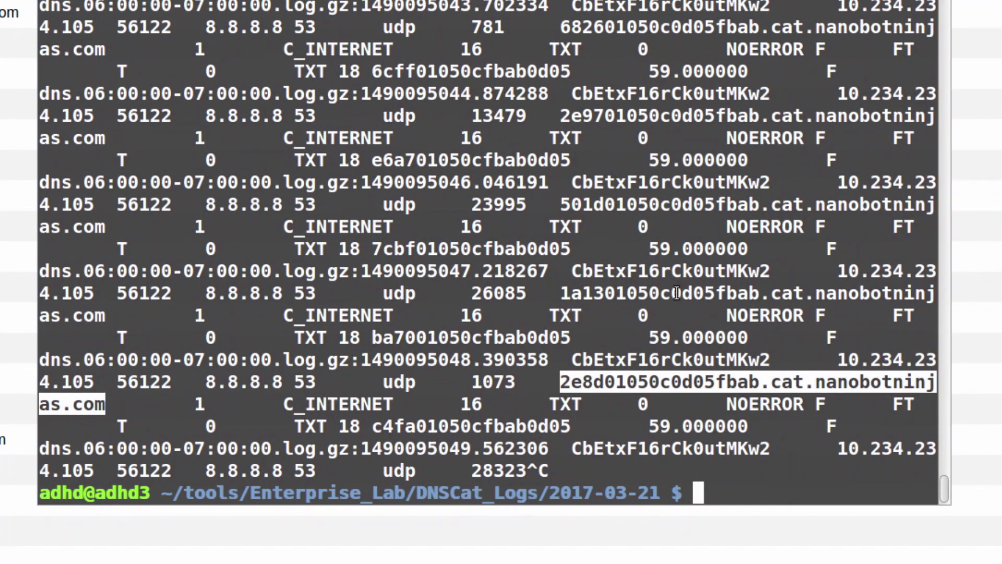
click(676, 293)
double_click(677, 292)
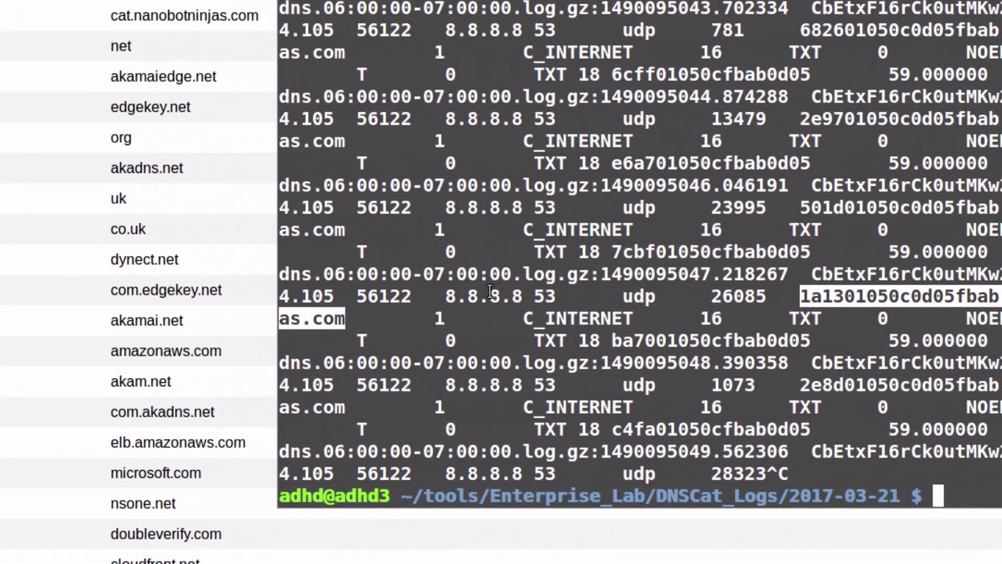
double_click(462, 319)
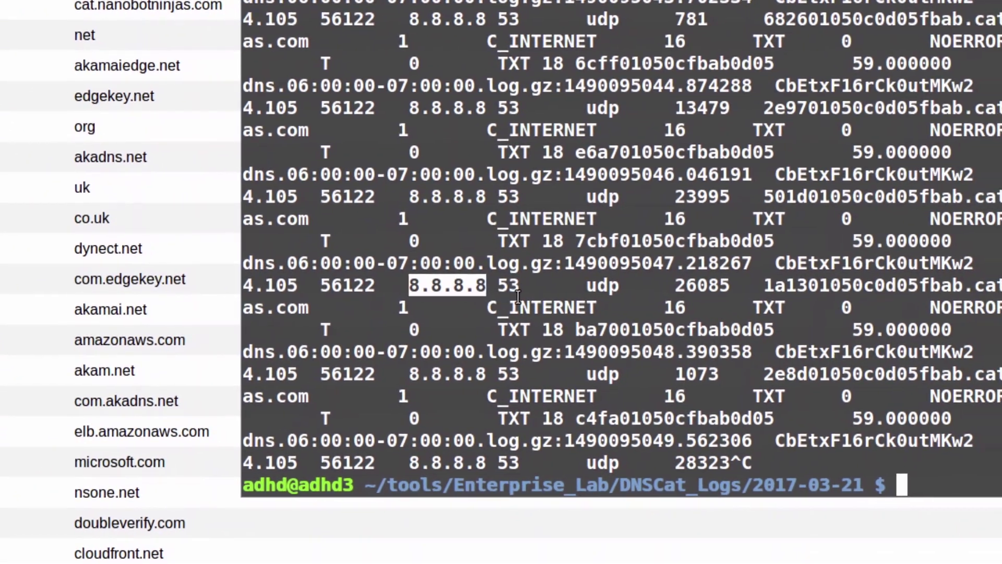